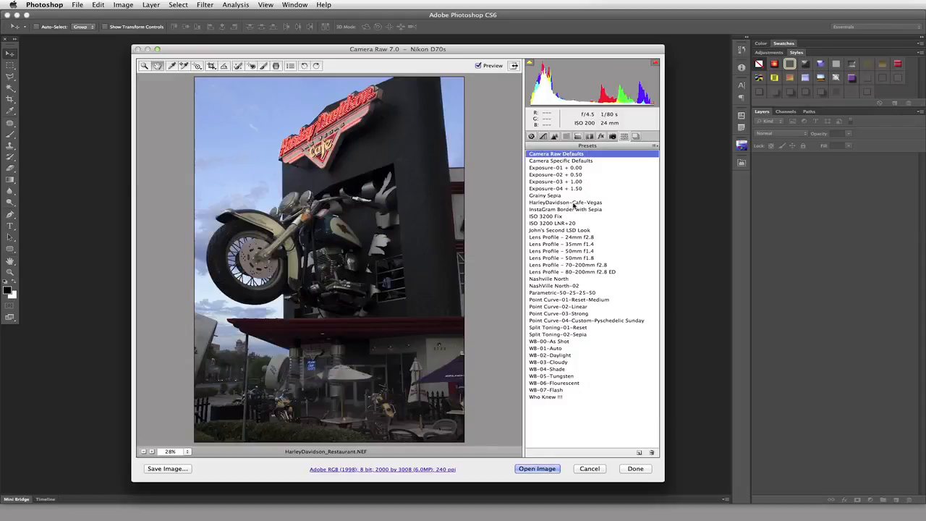
# Step: Compare the HarleyDavidson-Cafe-Vegas preset with the saved Exposure -50, highlight - 40 and Whites -40 snapshots
pyautogui.click(571, 205)
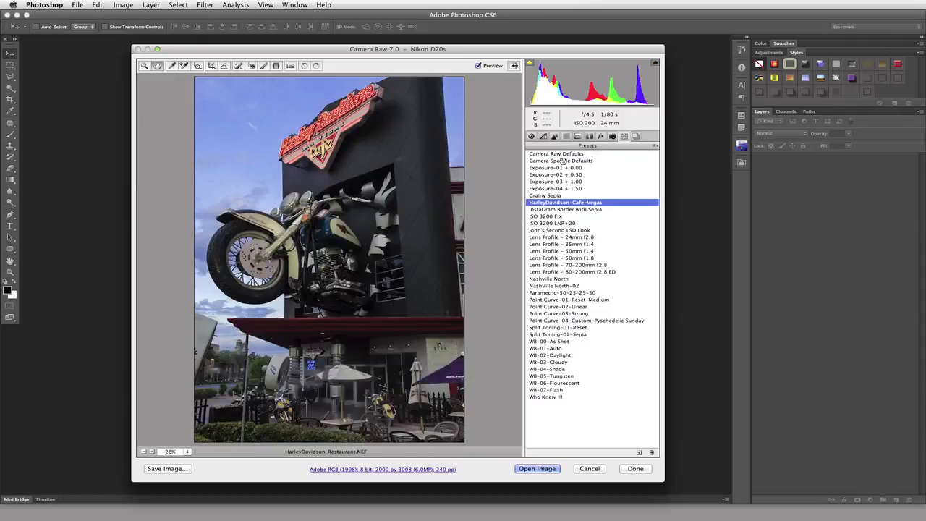
pyautogui.click(635, 137)
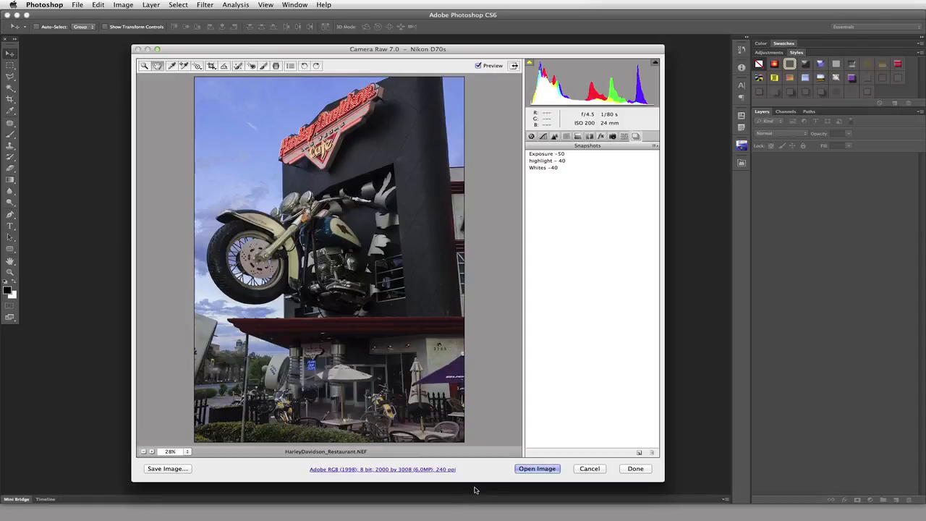
pyautogui.click(549, 157)
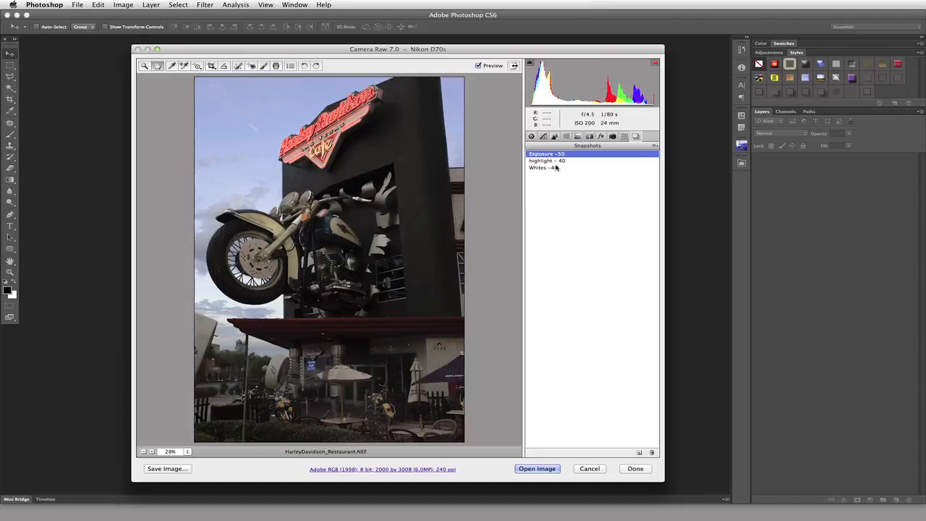
pyautogui.click(557, 160)
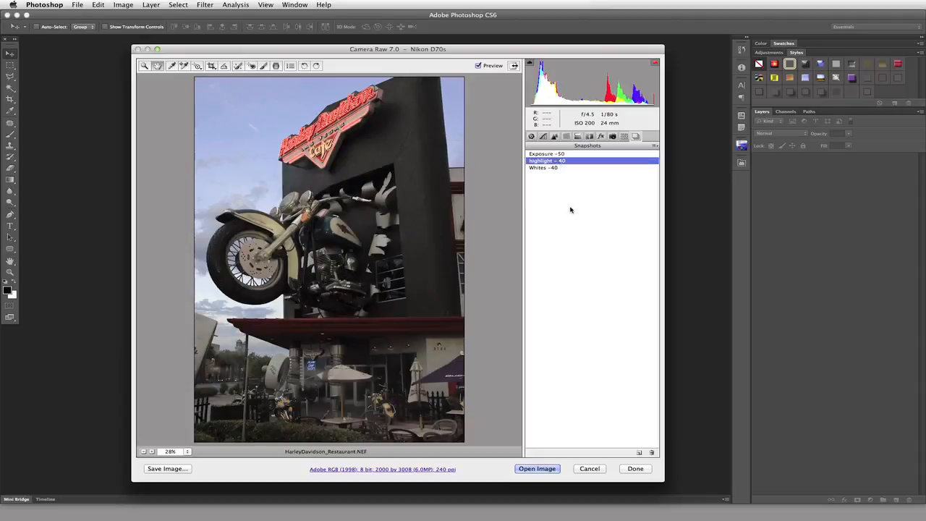
pyautogui.click(555, 169)
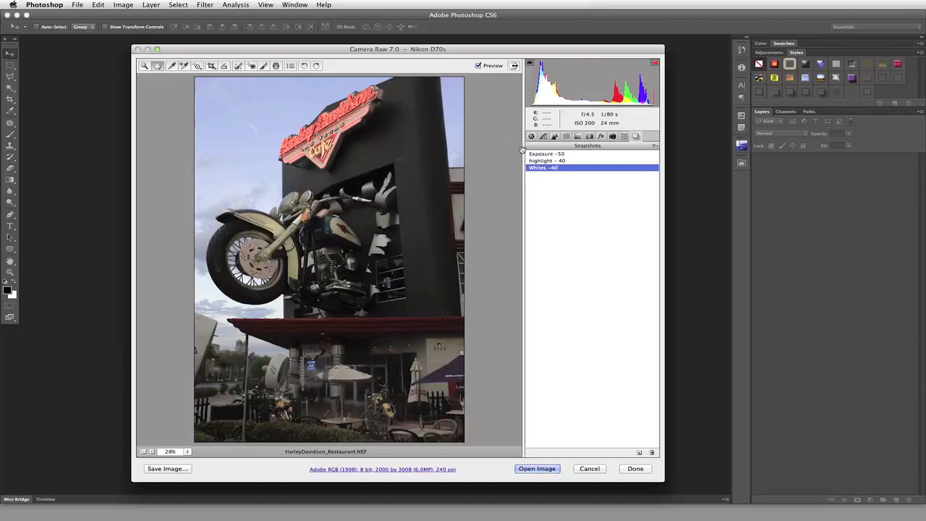
# Step: Try the HarleyDavidson-Cafe-Vegas preset on top of the Whites -40 snapshot and look at the snapshot list
pyautogui.click(624, 136)
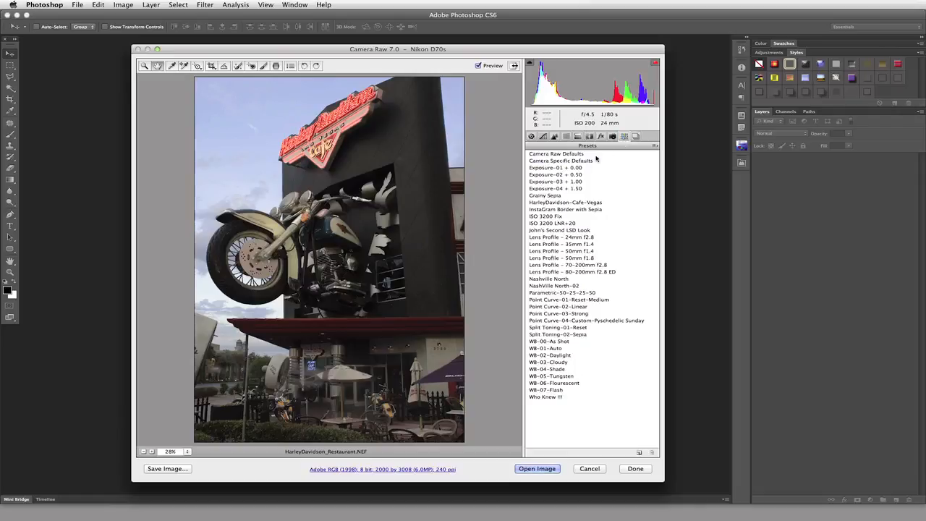
pyautogui.click(590, 203)
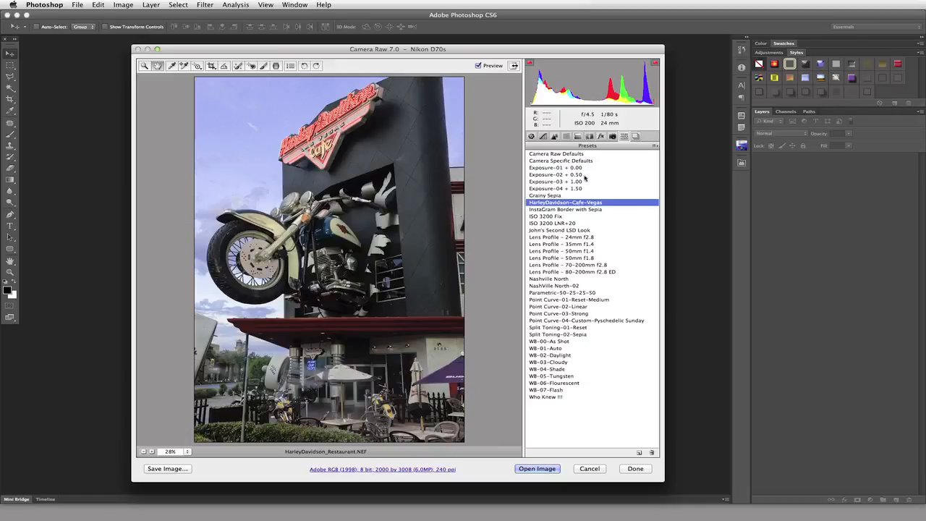
pyautogui.click(636, 139)
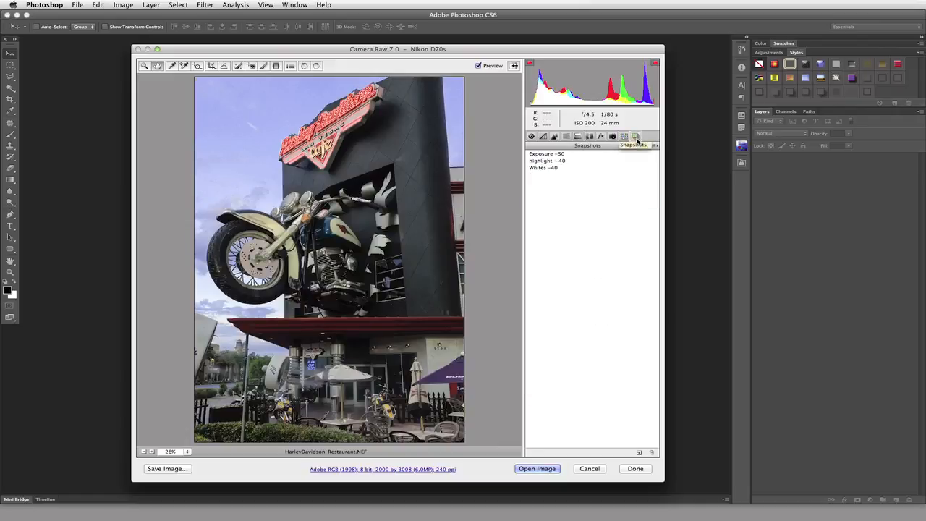
# Step: Reset the image with the Camera Specific Defaults preset and apply the HarleyDavidson-Cafe-Vegas preset
pyautogui.click(624, 137)
pyautogui.click(582, 161)
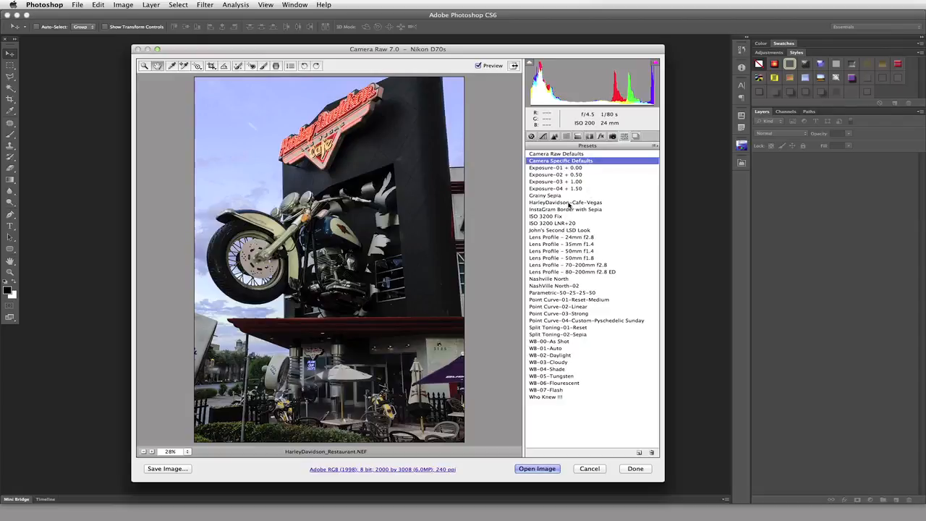
pyautogui.click(568, 203)
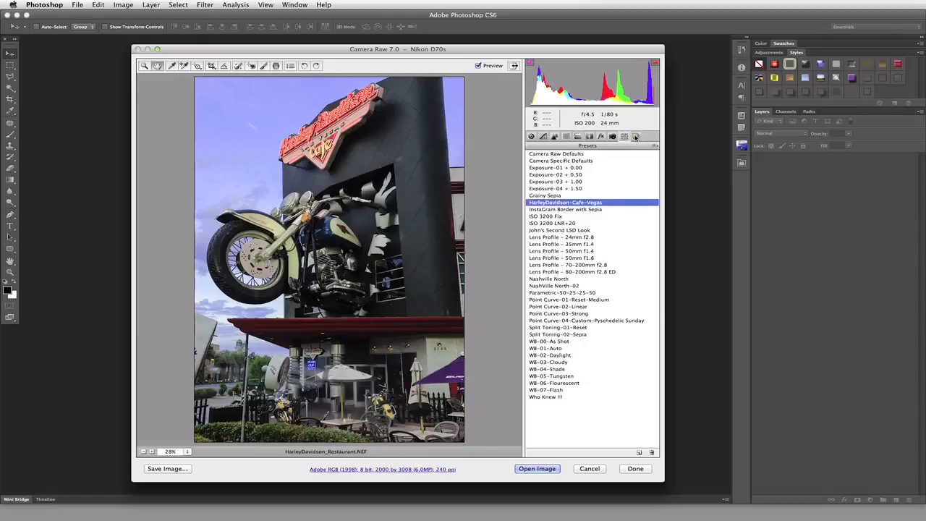
# Step: Save the current look as a new snapshot named version 1
pyautogui.click(635, 136)
pyautogui.click(639, 452)
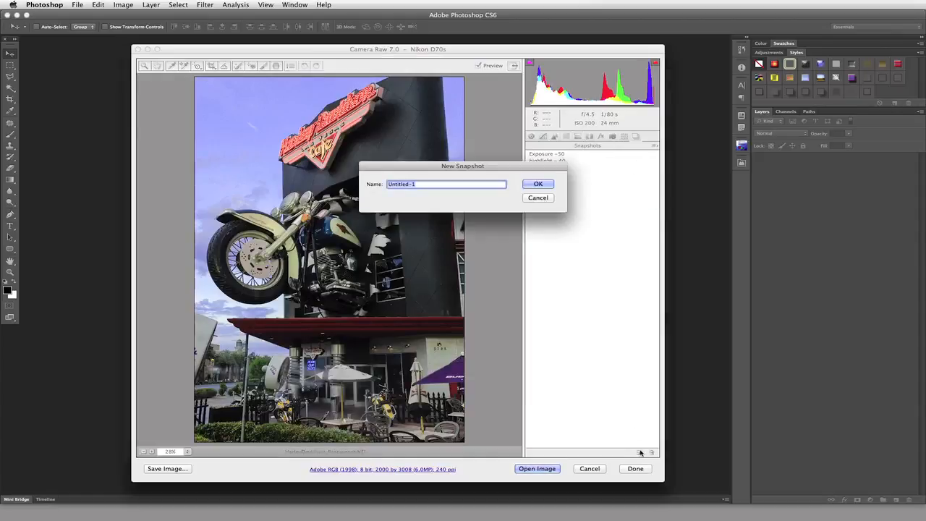
pyautogui.write('version 1')
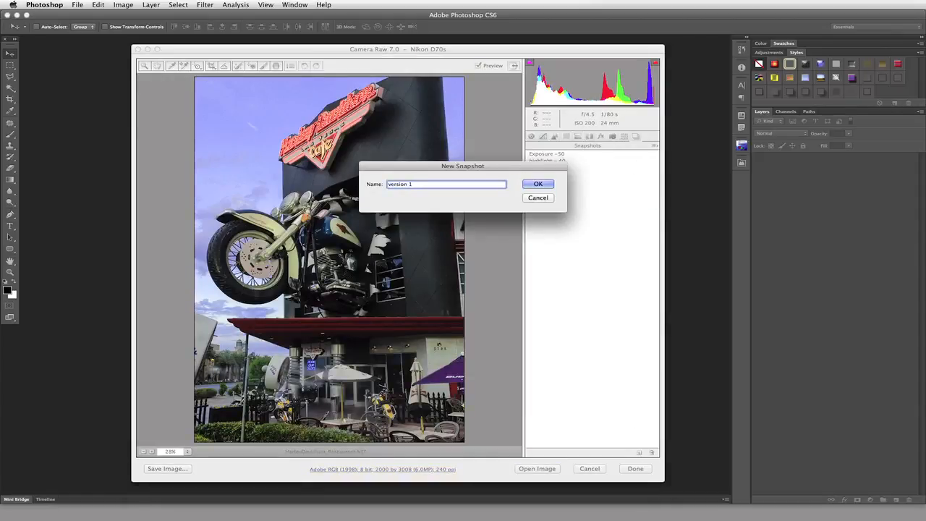
pyautogui.click(538, 184)
# Step: Apply the Who Knew !!! preset and save the look as a new snapshot named version 2
pyautogui.click(623, 137)
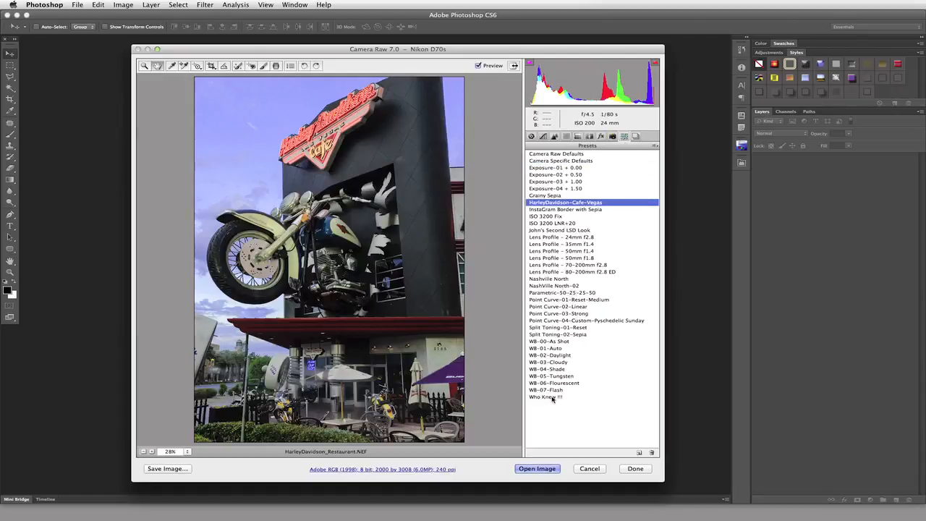
pyautogui.click(552, 397)
pyautogui.click(635, 136)
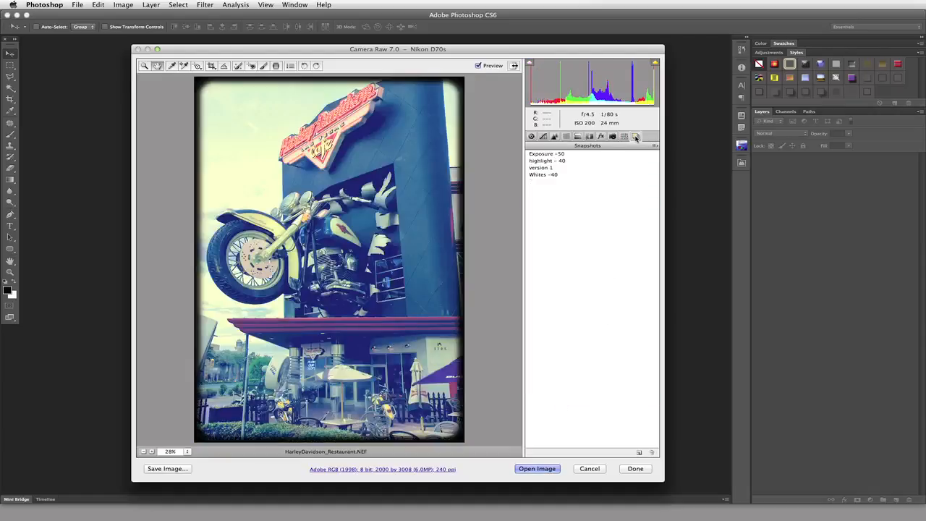
pyautogui.click(638, 452)
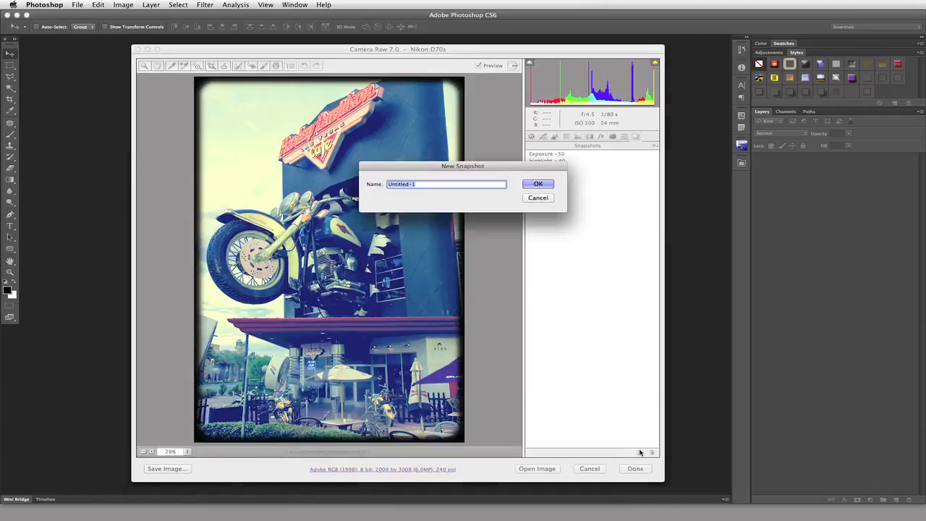
pyautogui.write('versio')
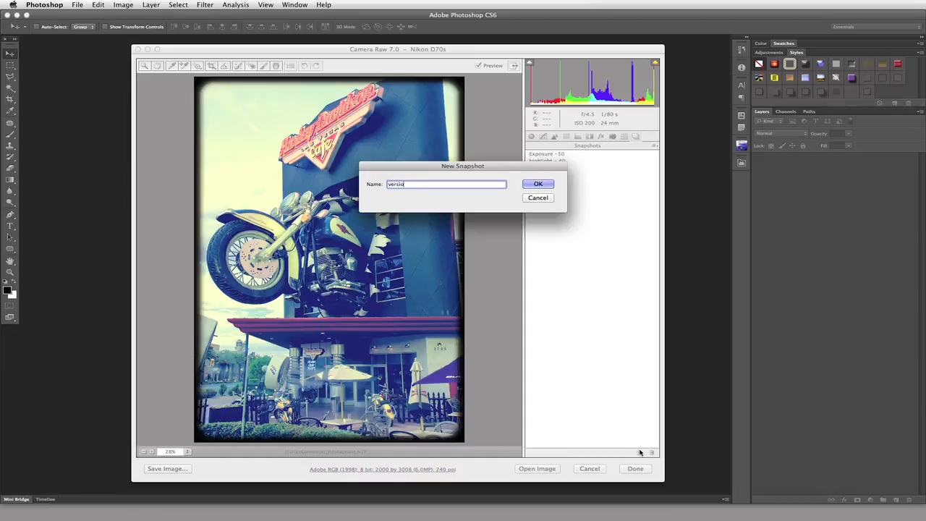
pyautogui.write('n 1')
pyautogui.press('Return')
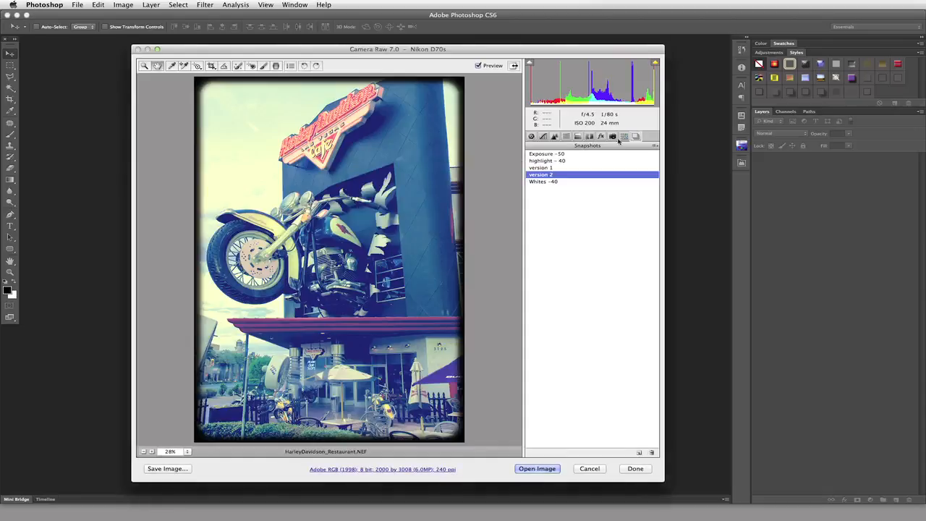
# Step: Apply the Camera Specific Defaults, HarleyDavidson-Cafe-Vegas and Second LSD Look presets to the image in turn
pyautogui.click(624, 136)
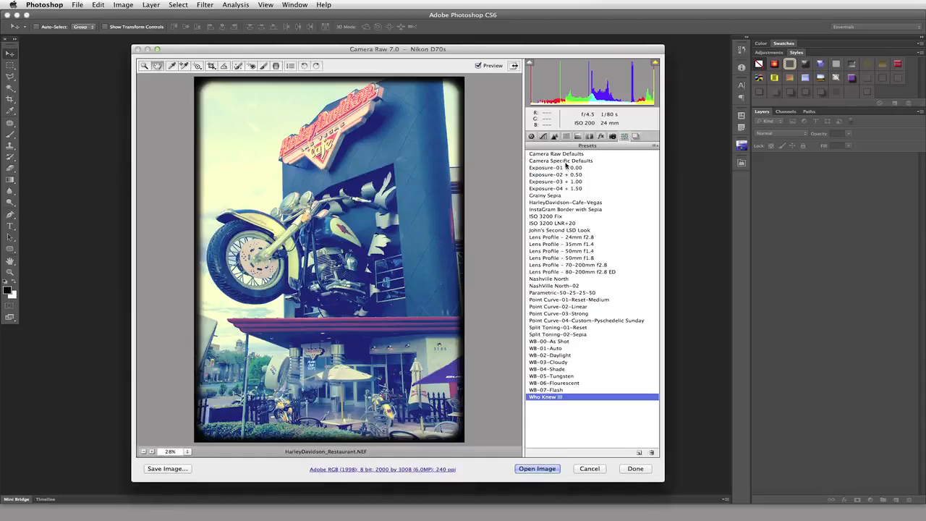
pyautogui.click(566, 161)
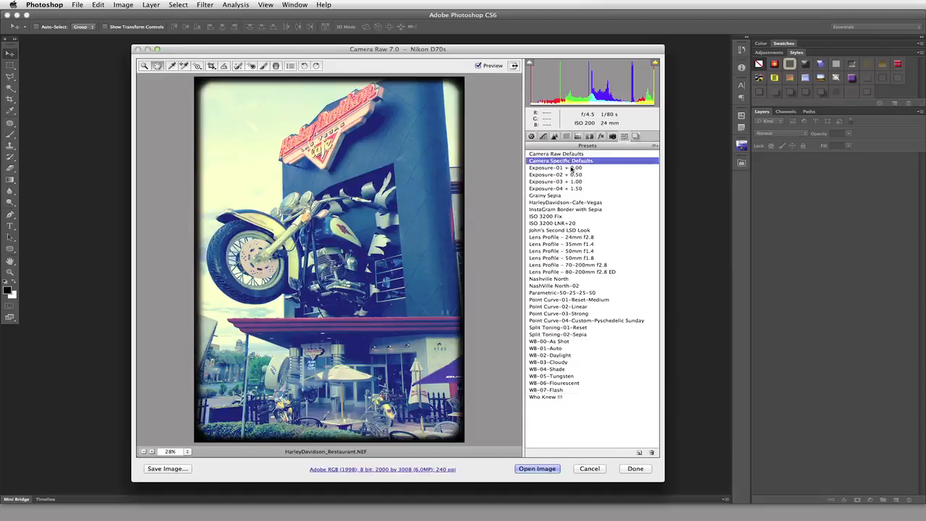
pyautogui.click(575, 204)
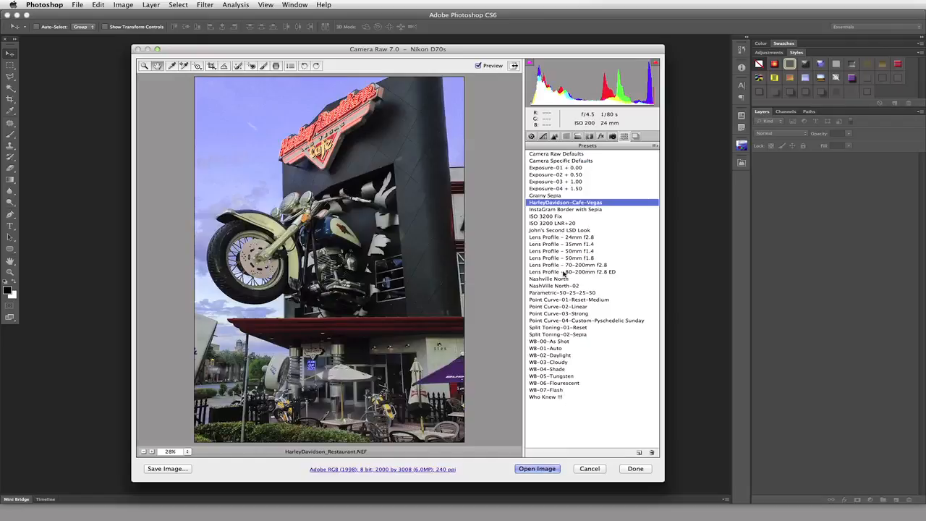
pyautogui.click(559, 232)
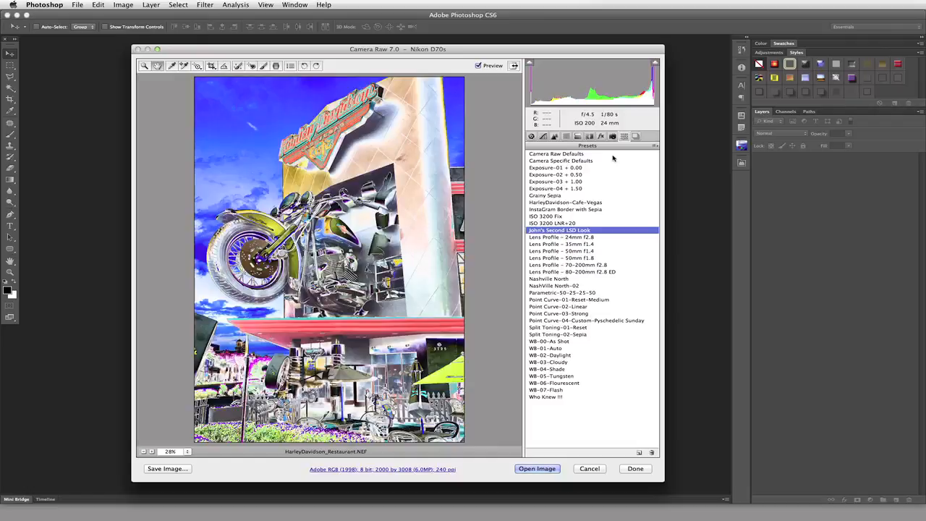
# Step: Save the inverted-color look as a new snapshot named version 3
pyautogui.click(635, 136)
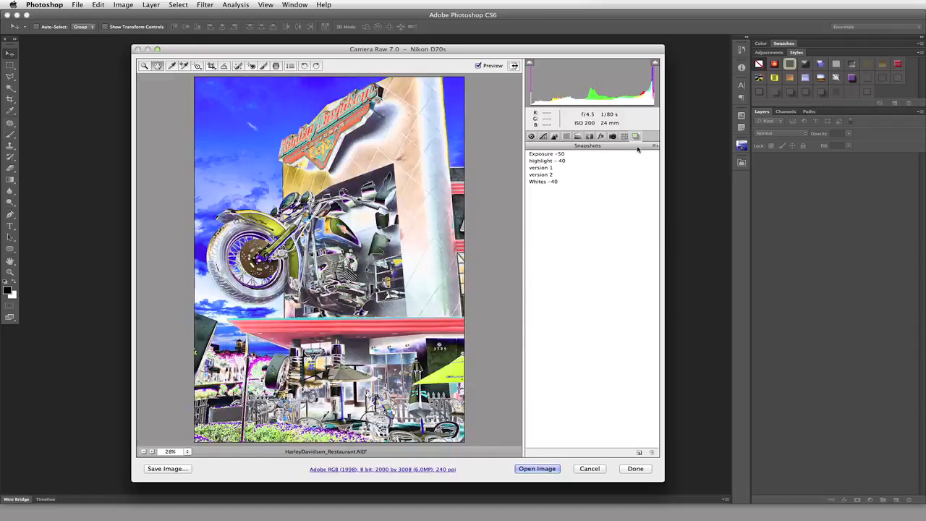
pyautogui.click(639, 452)
pyautogui.write('vers')
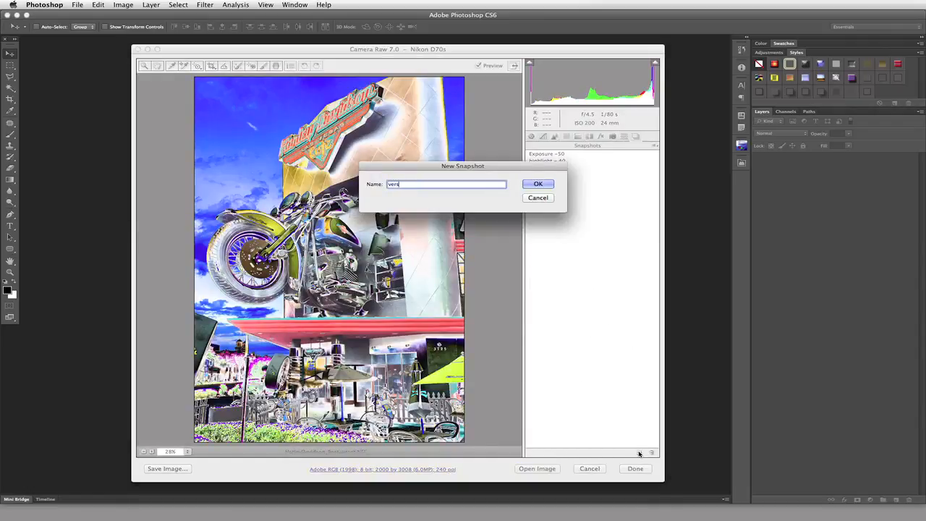
pyautogui.write('ion 3')
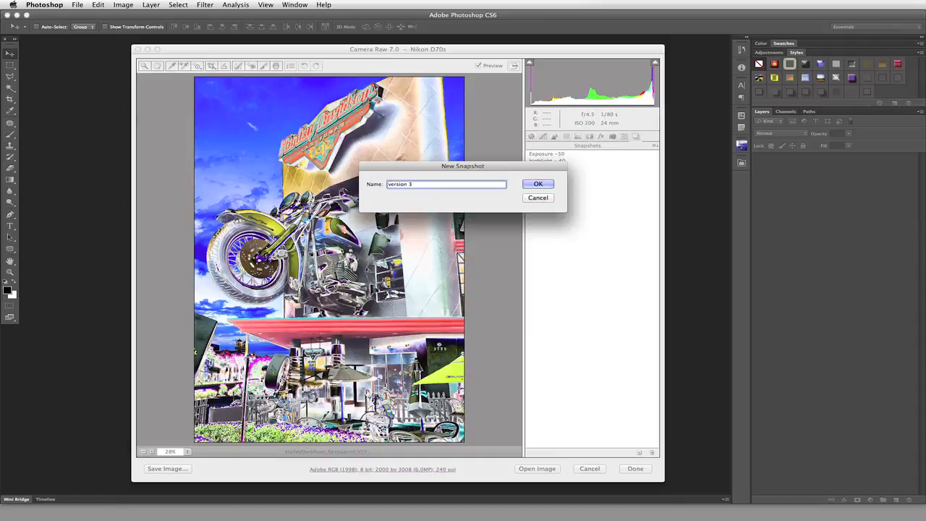
pyautogui.click(548, 187)
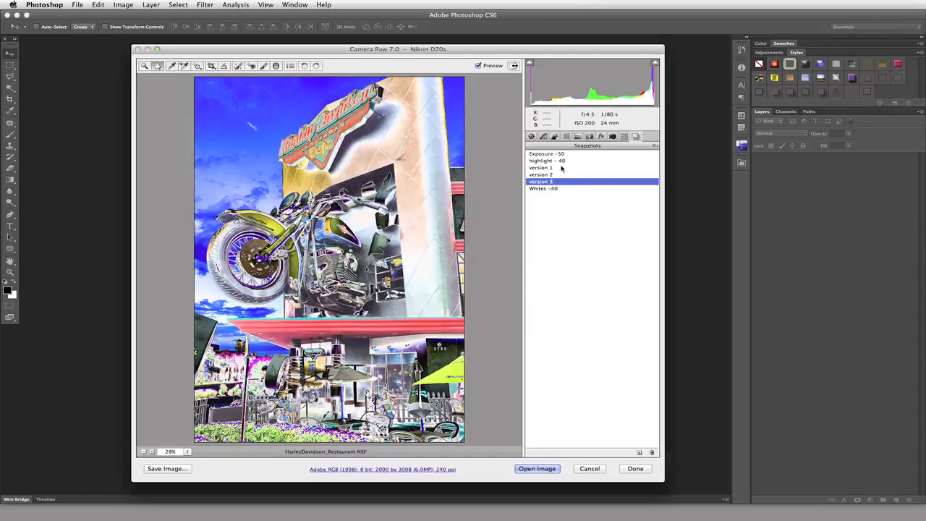
# Step: Compare the Whites -40, version 1, version 2 and version 3 snapshots, ending on version 3
pyautogui.click(562, 189)
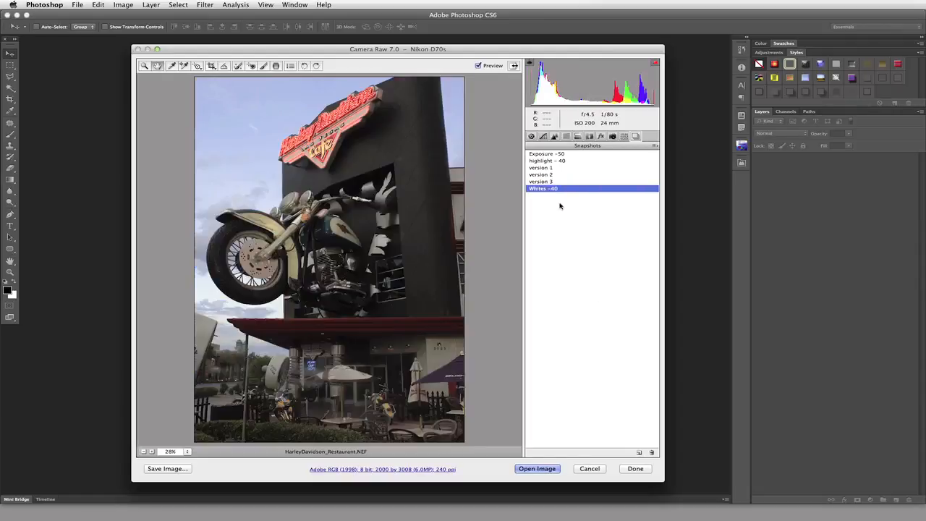
pyautogui.click(557, 183)
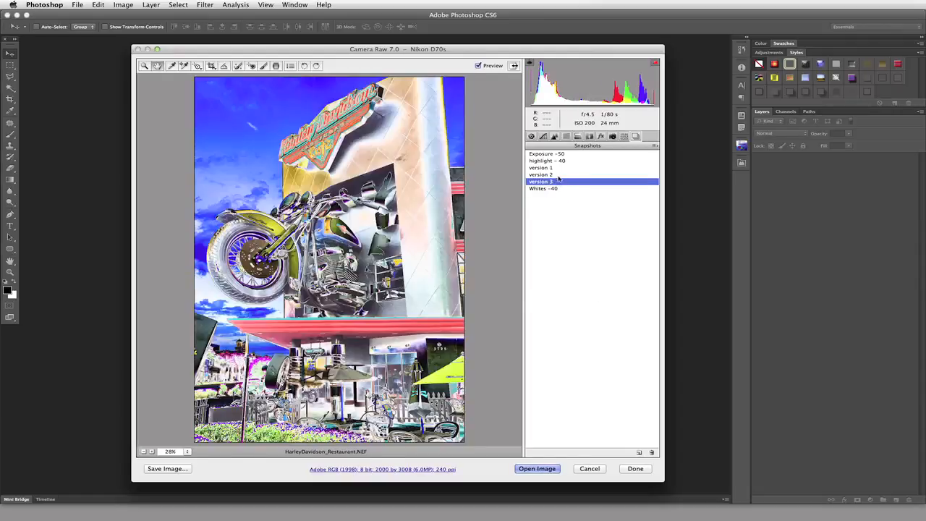
pyautogui.click(563, 175)
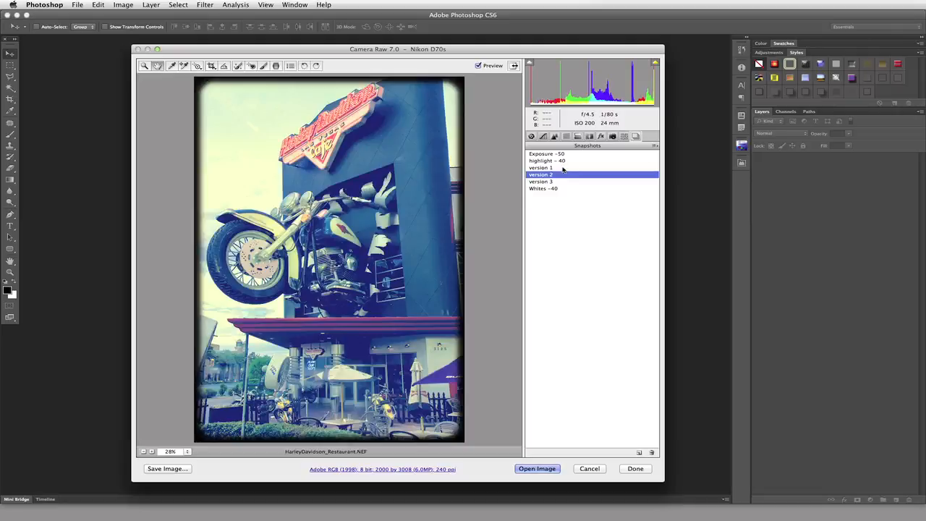
pyautogui.click(563, 167)
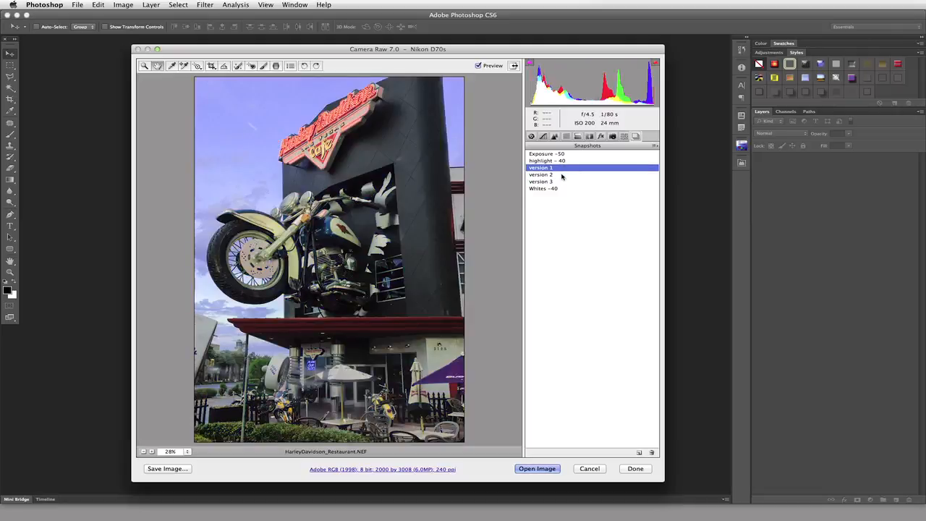
pyautogui.click(563, 176)
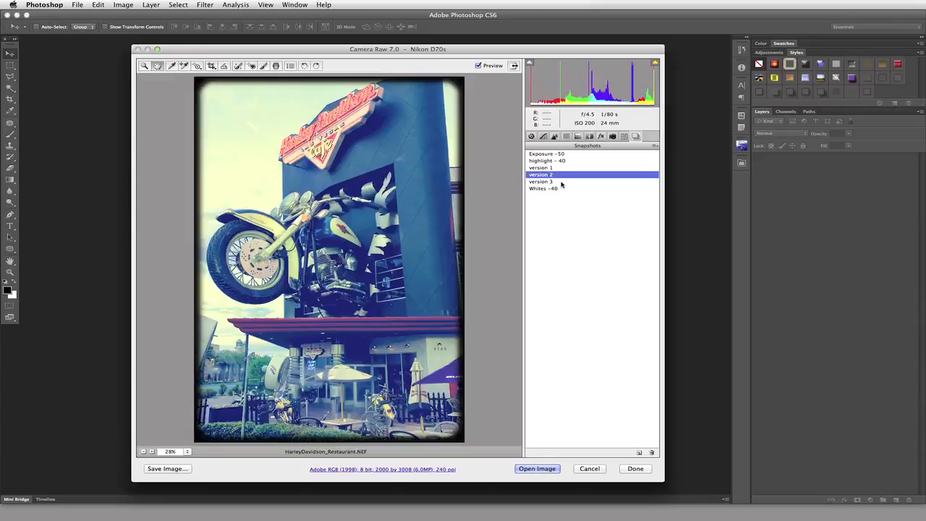
pyautogui.click(566, 183)
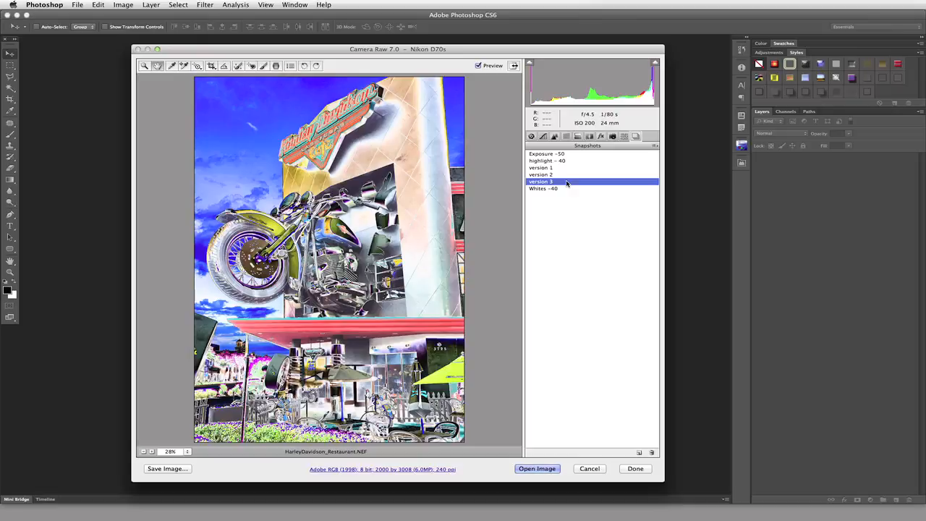
# Step: Finish the raw edits, reopen HarleyDavidson_Restaurant.NEF from the recent files and show its saved snapshots
pyautogui.click(635, 469)
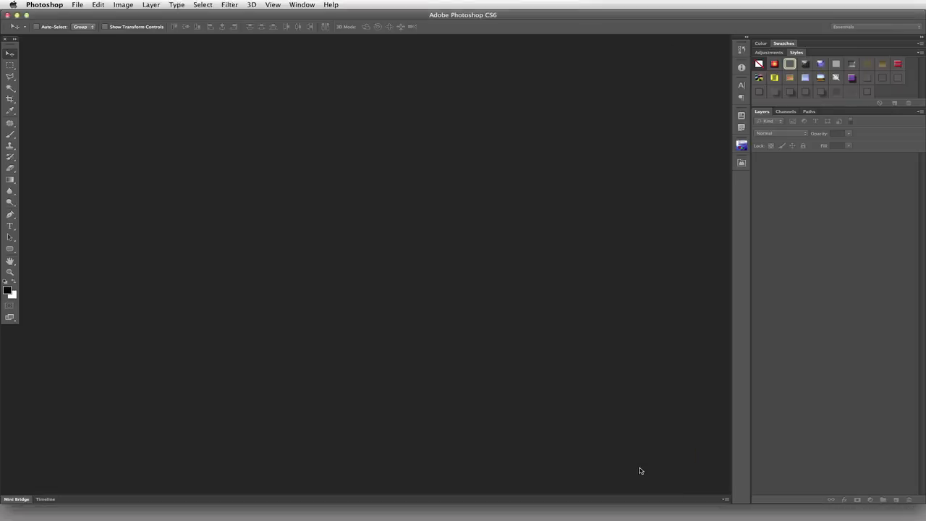
pyautogui.click(77, 5)
pyautogui.moveTo(132, 57)
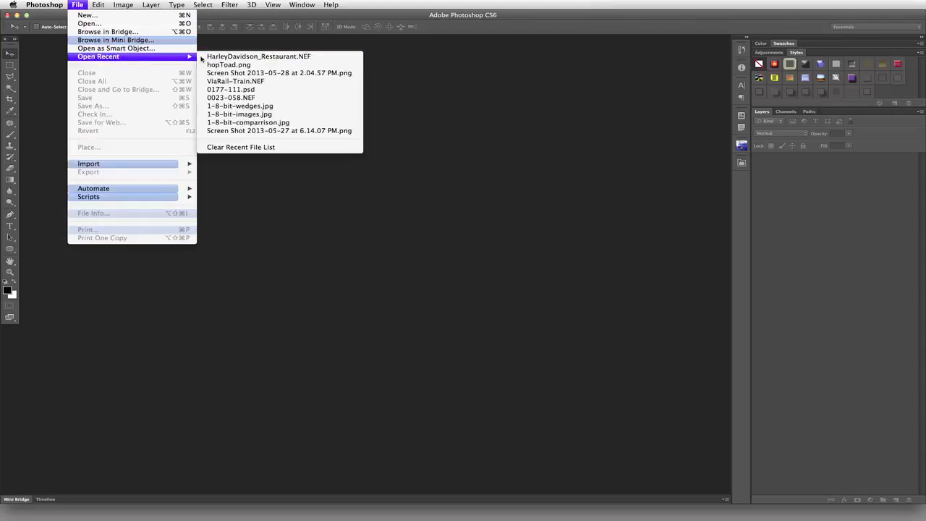
pyautogui.click(227, 58)
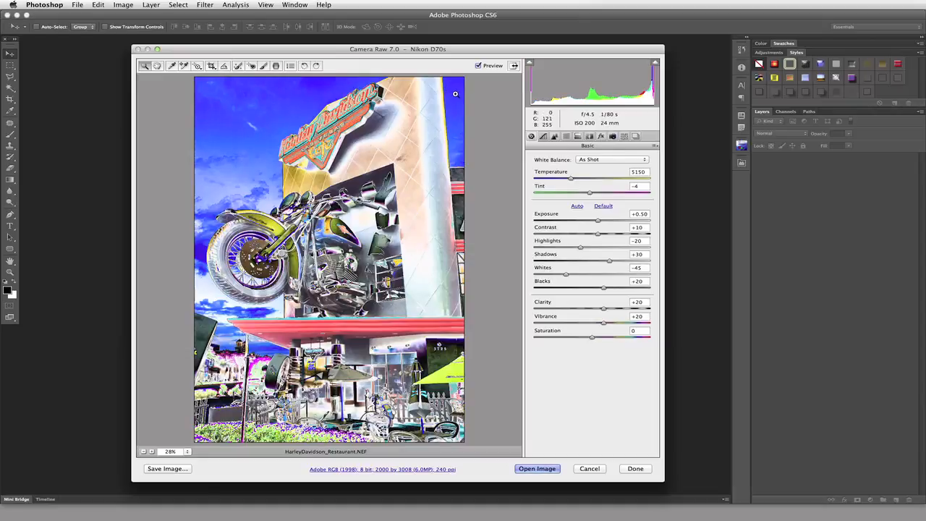
pyautogui.click(635, 137)
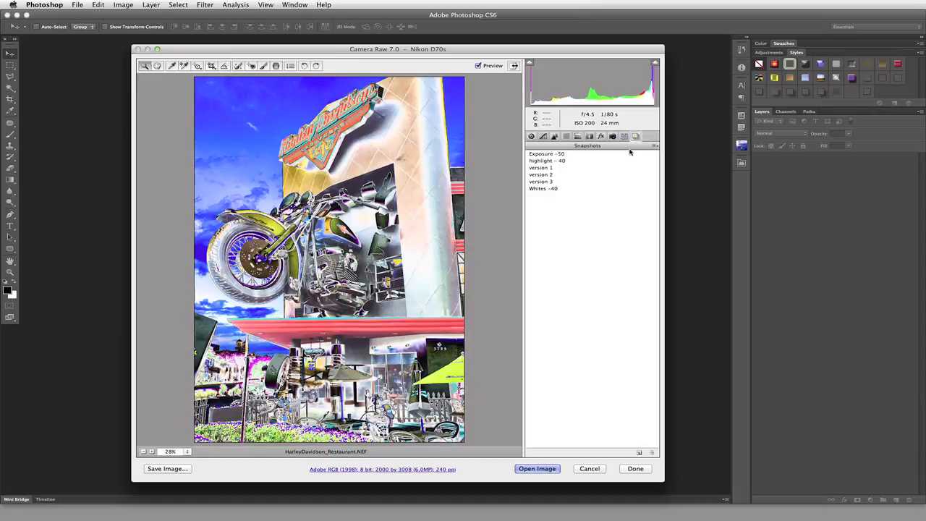
# Step: Recall the version 1 snapshot and compare the Second LSD Look, HarleyDavidson-Cafe-Vegas and Point Curve-04-Custom-Pyschedelic Sunday presets, ending on HarleyDavidson-Cafe-Vegas
pyautogui.click(563, 168)
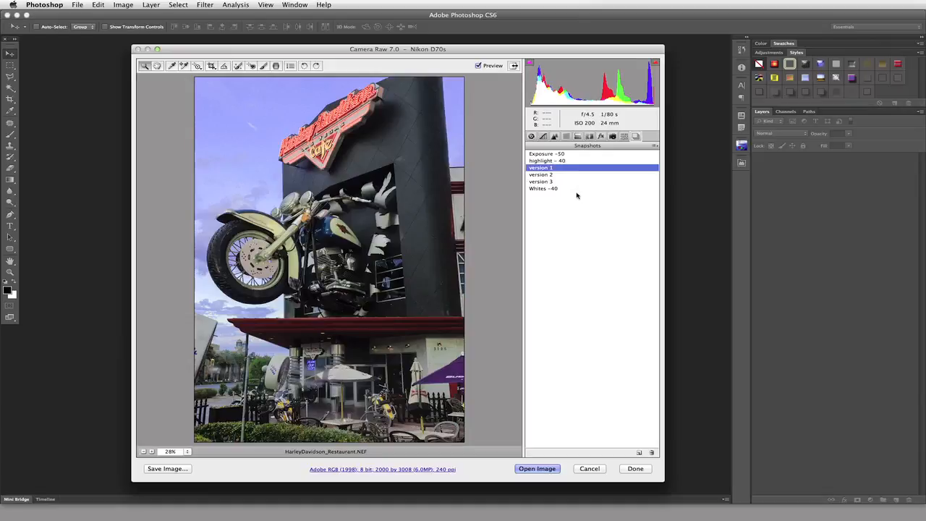
pyautogui.click(624, 137)
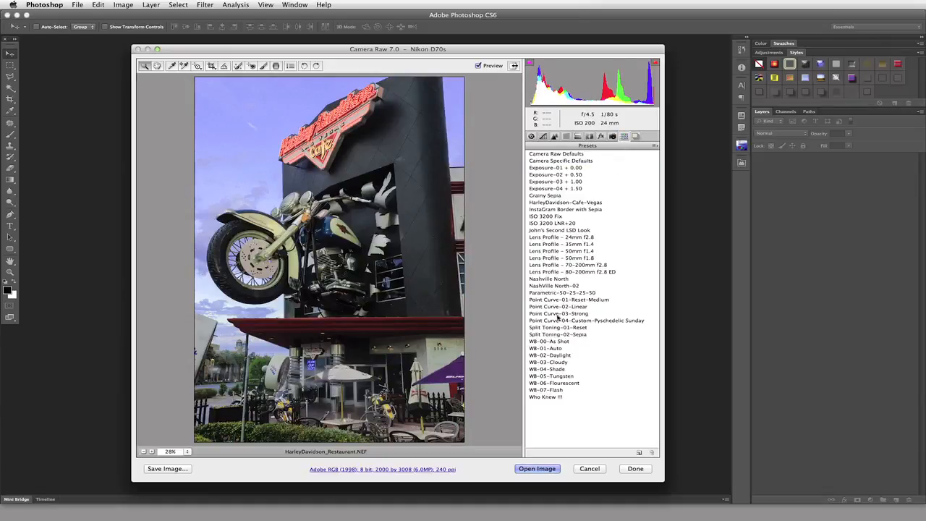
pyautogui.click(562, 232)
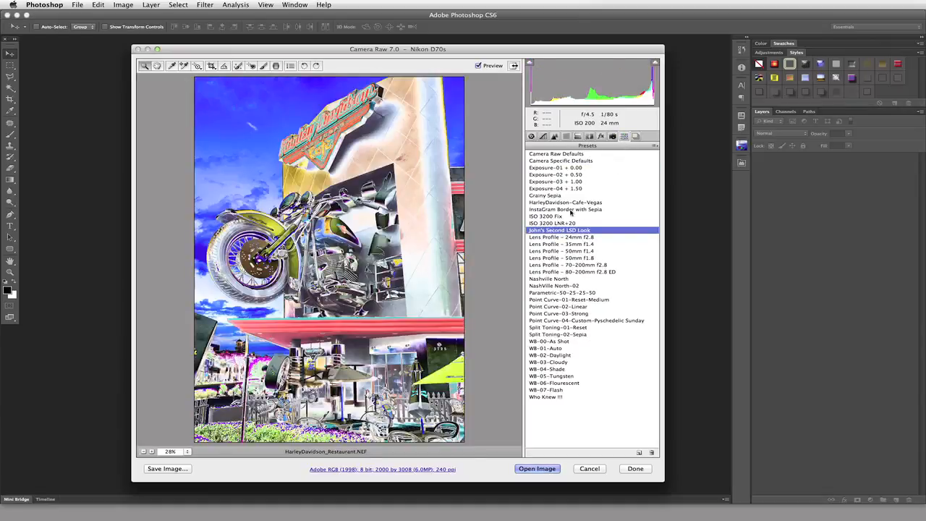
pyautogui.click(573, 204)
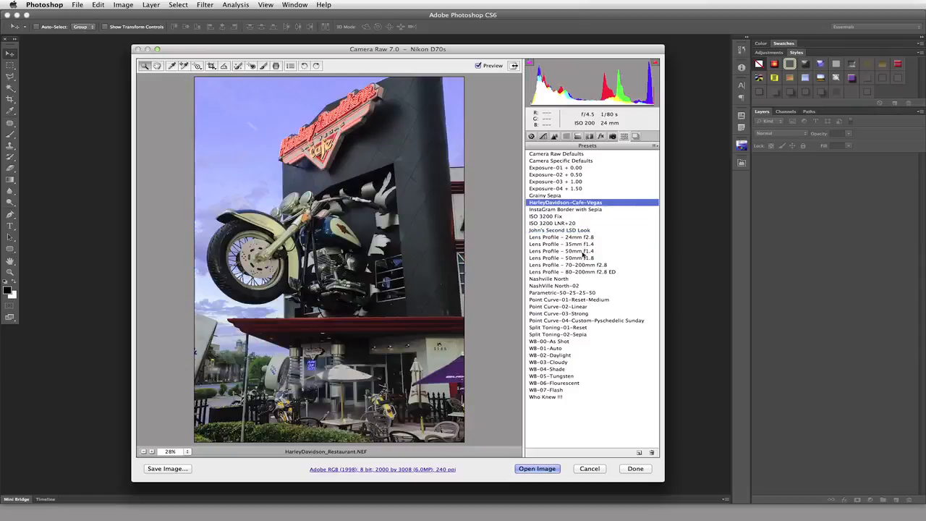
pyautogui.click(585, 321)
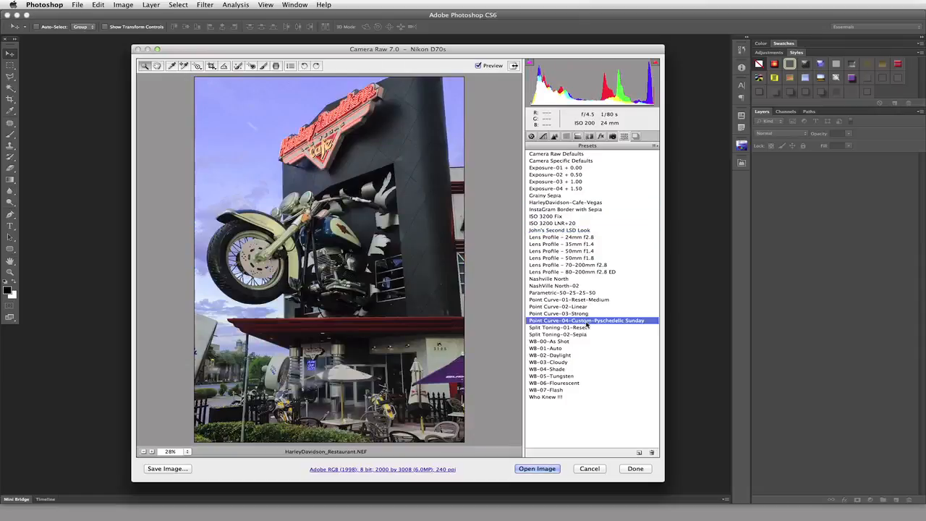
pyautogui.click(576, 203)
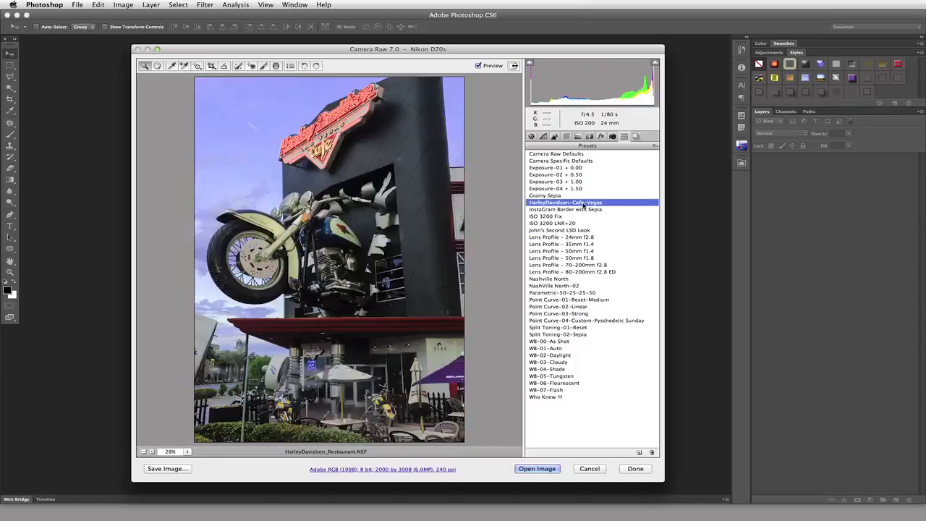
# Step: Return to the saved snapshots and compare version 3, version 2 and version 1 in that order, ending on version 1
pyautogui.click(636, 137)
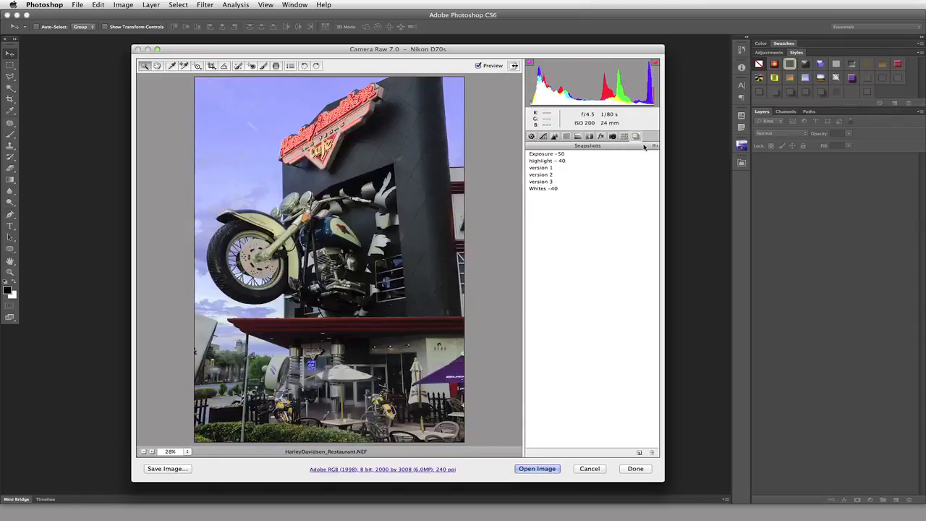
pyautogui.click(561, 182)
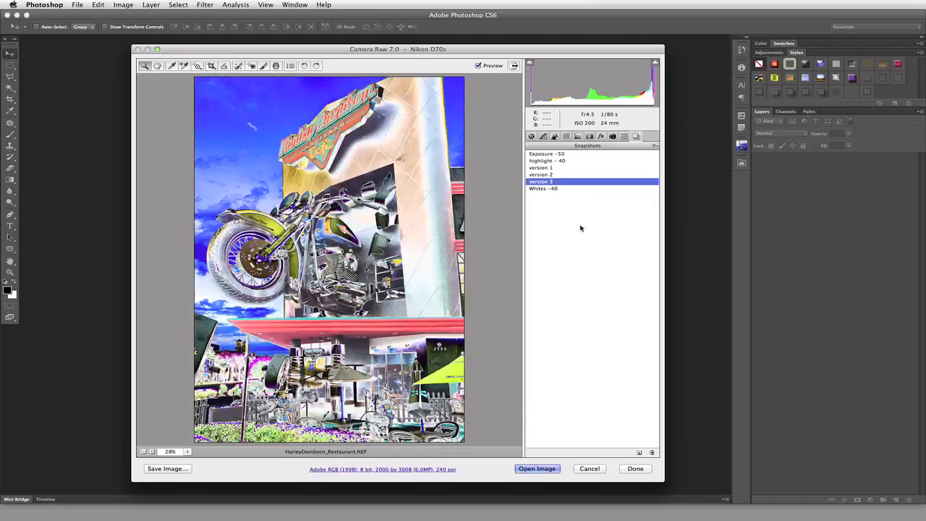
pyautogui.click(564, 175)
pyautogui.click(562, 168)
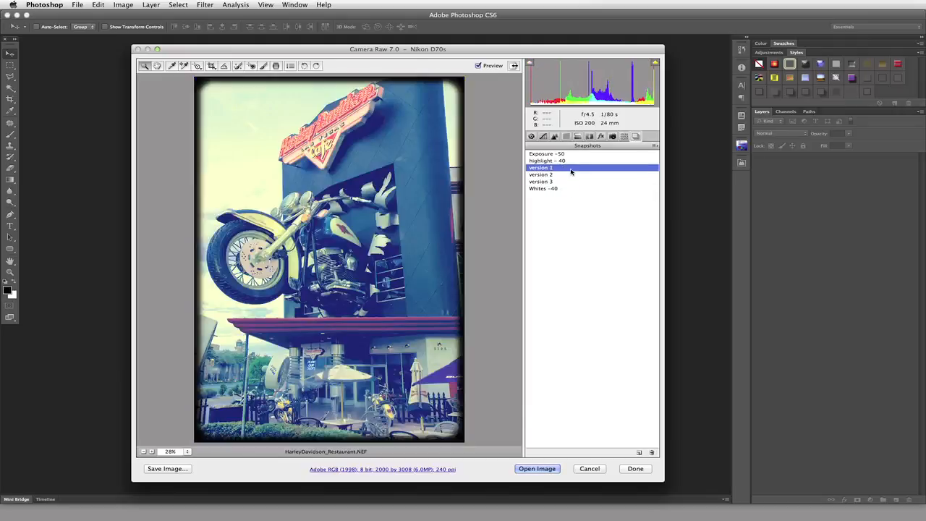